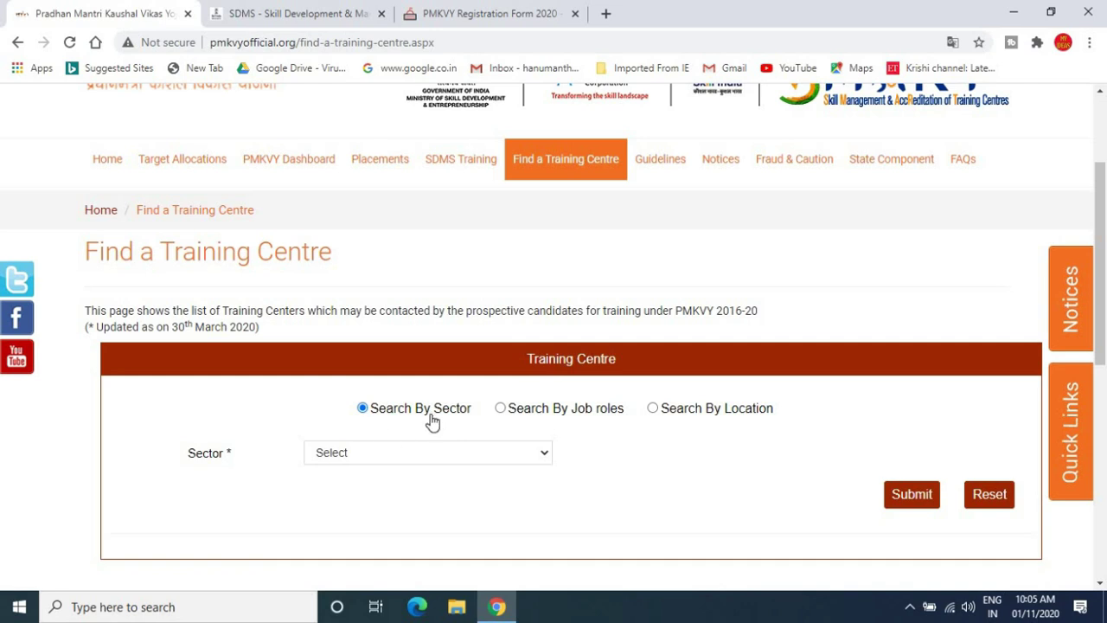
Search for training centres by sector, using the Electronics & Hardware sector.
click(388, 459)
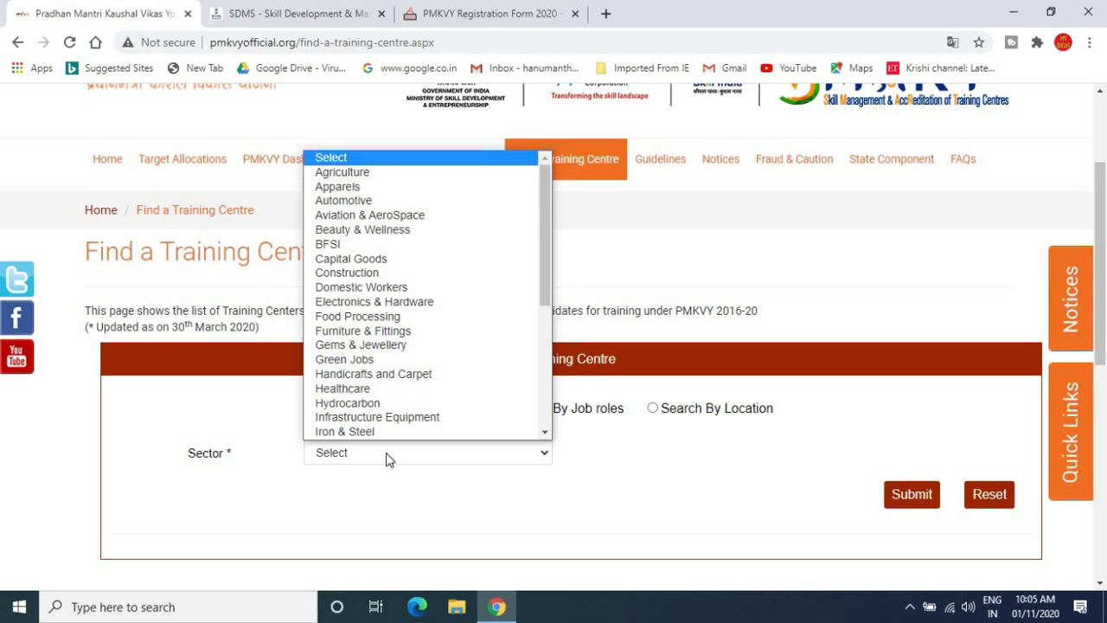
scroll(383, 302, down, 1)
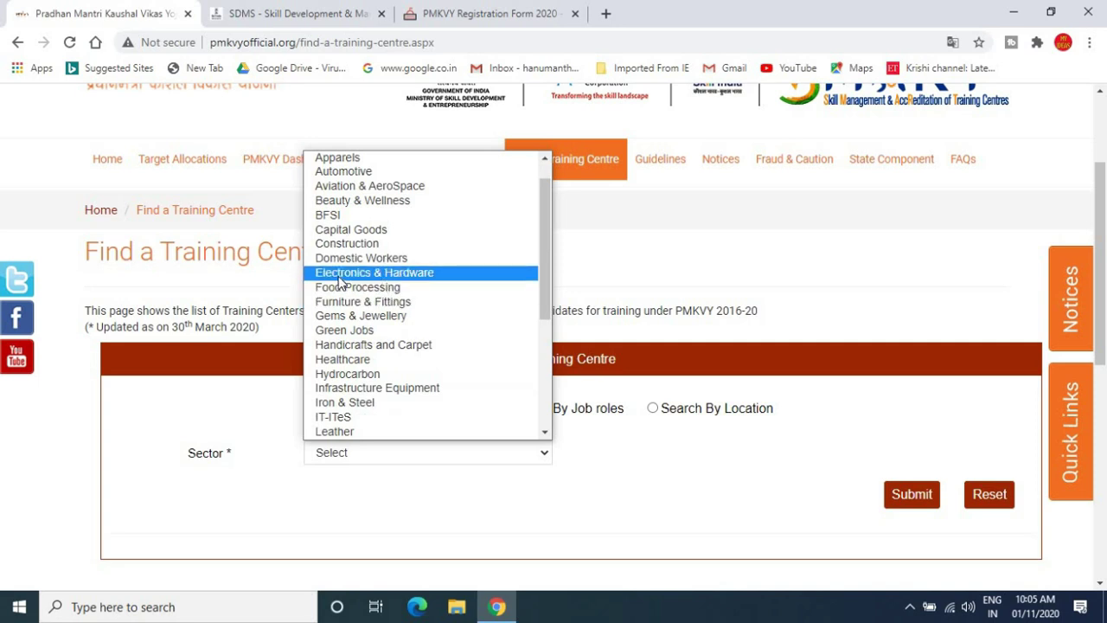
click(426, 279)
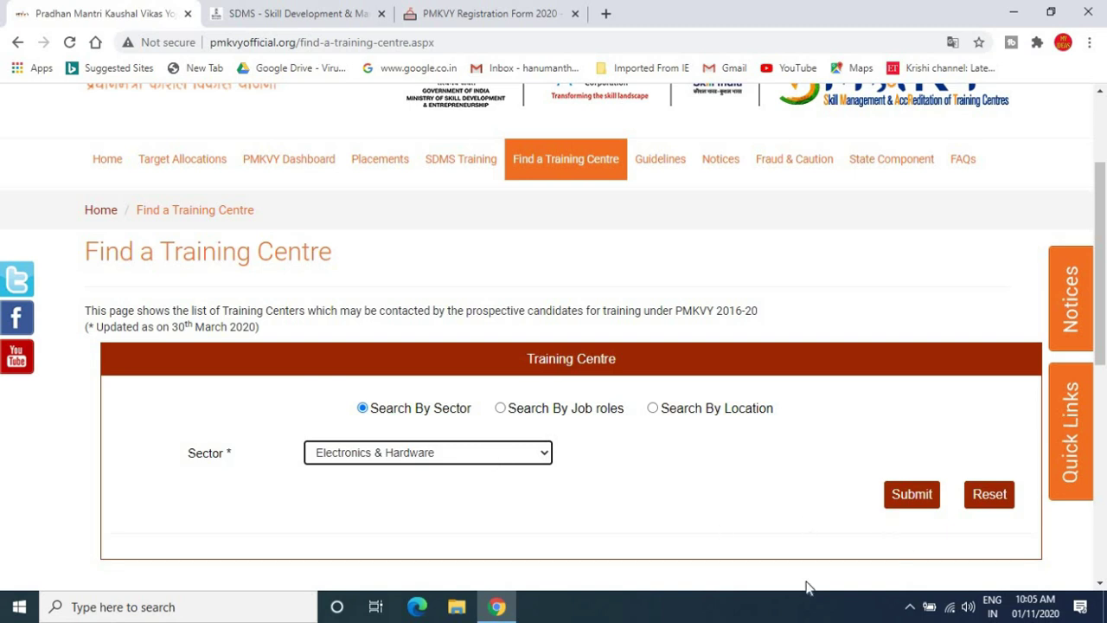
click(916, 496)
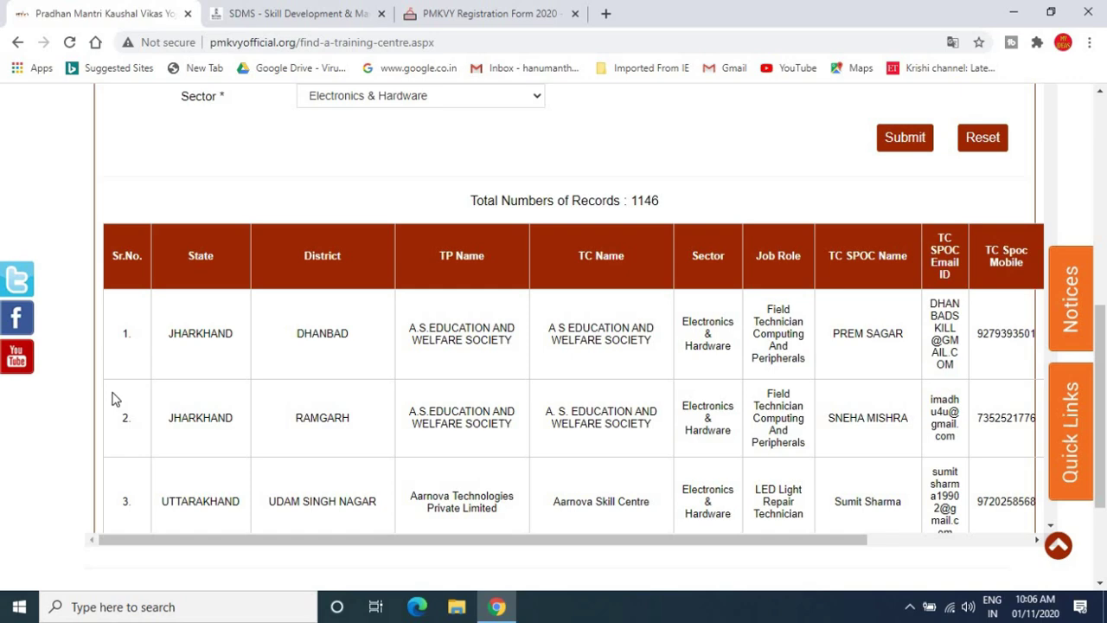
Examine the listed training centres, including their state, district, job role, contact and address columns.
scroll(113, 399, down, 8)
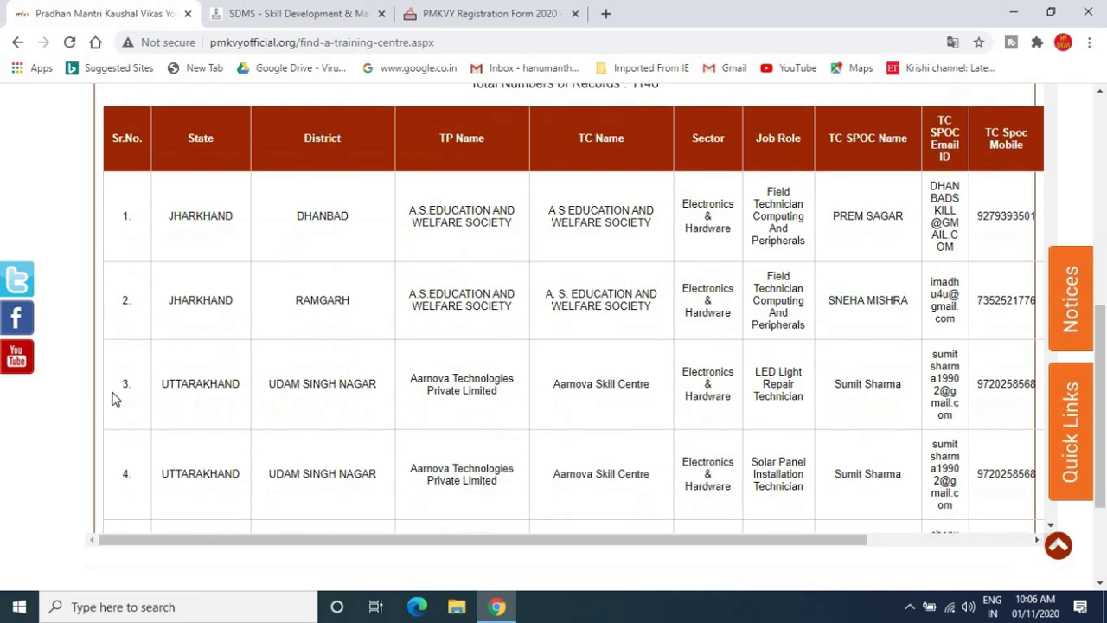
scroll(113, 398, down, 8)
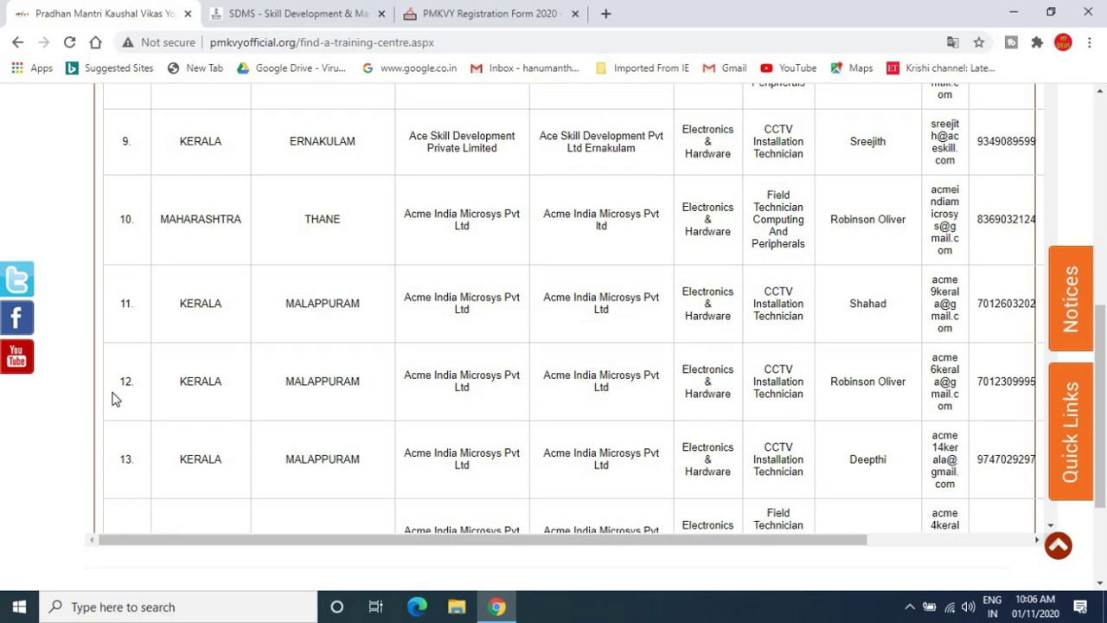
scroll(113, 399, down, 8)
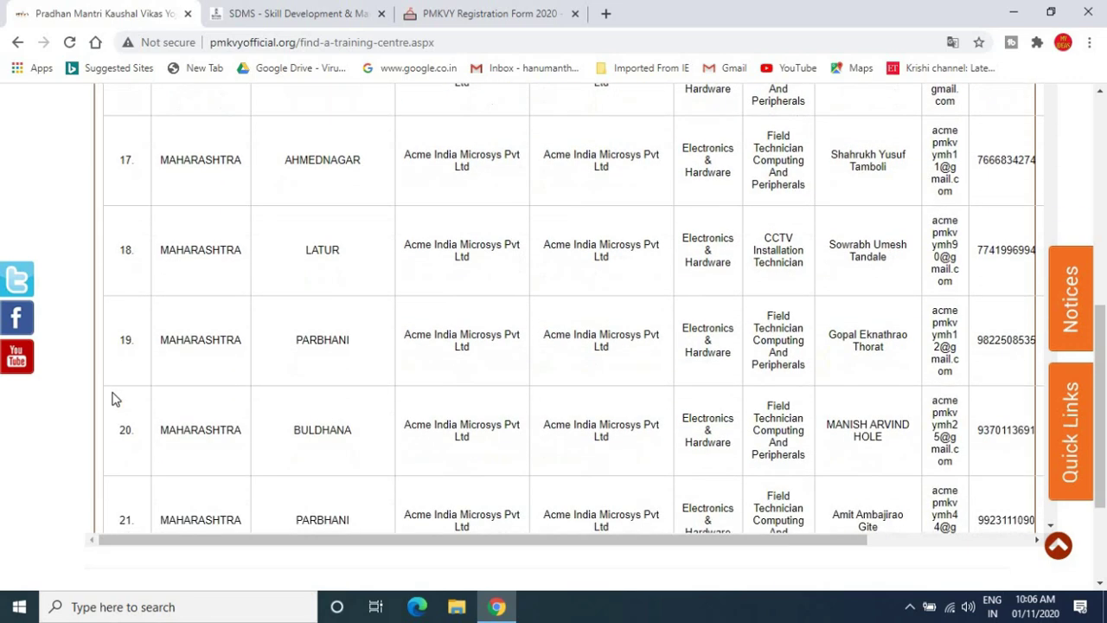
scroll(115, 398, up, 5)
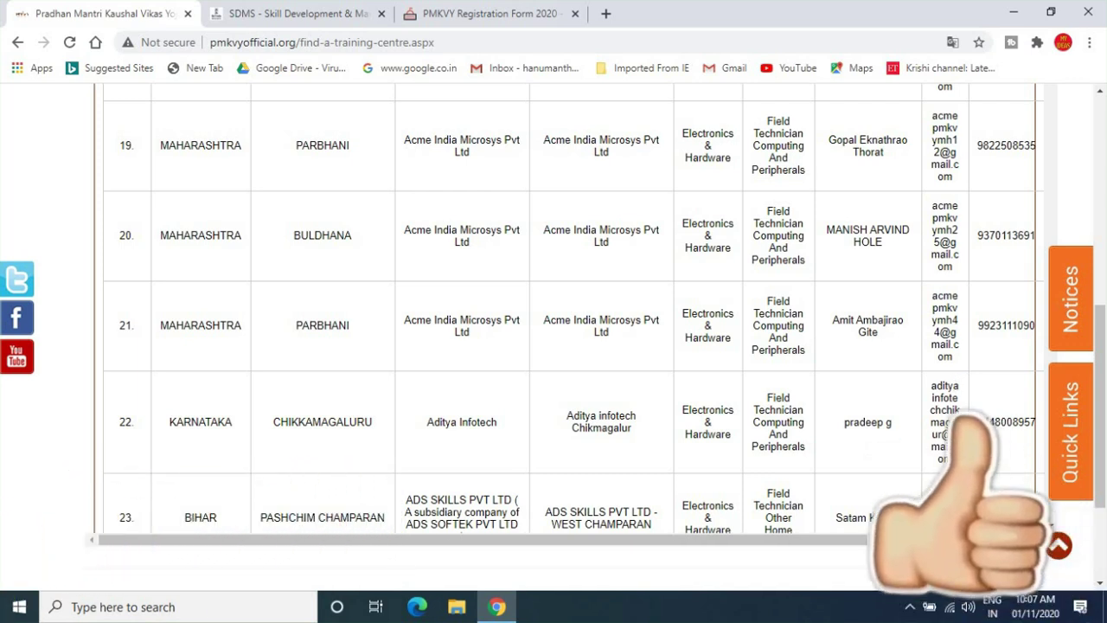
scroll(868, 472, right, 3)
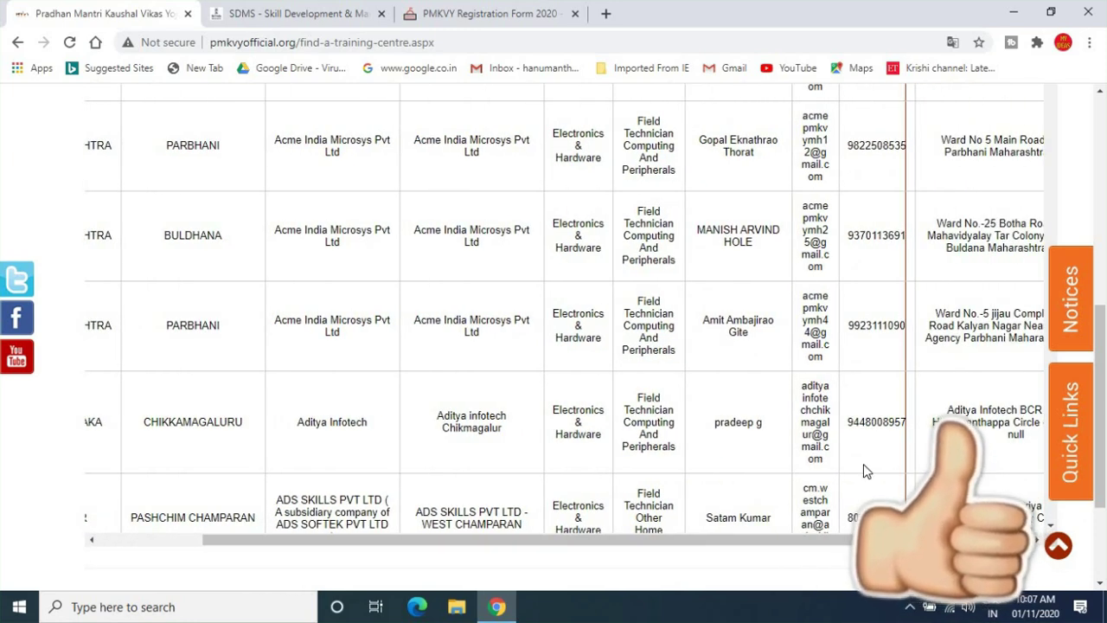
click(1036, 540)
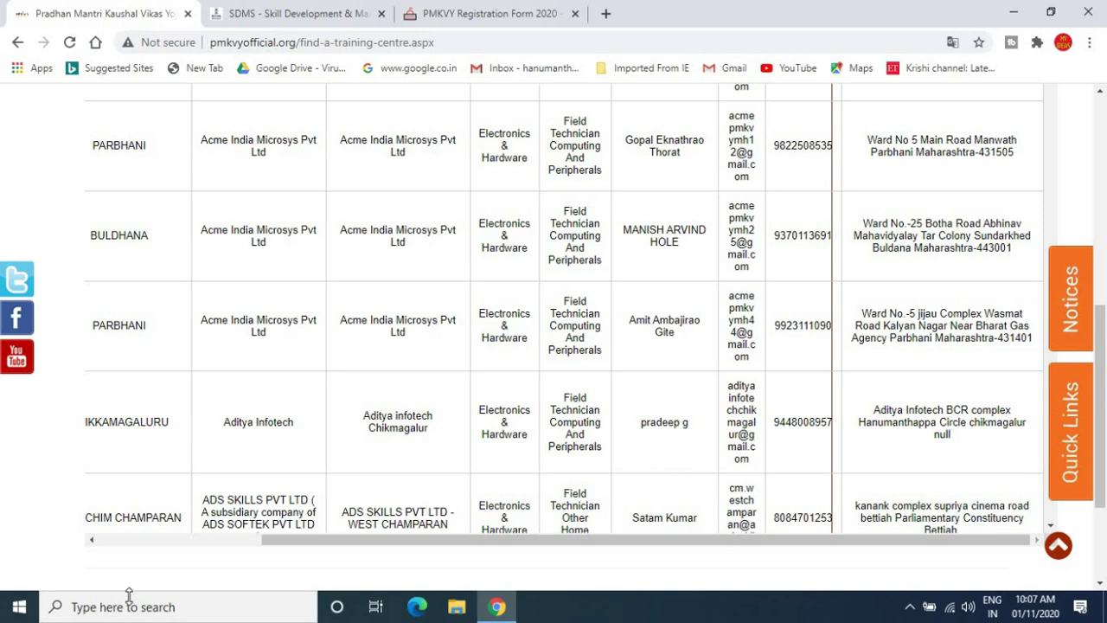
click(92, 540)
drag(92, 539, 92, 541)
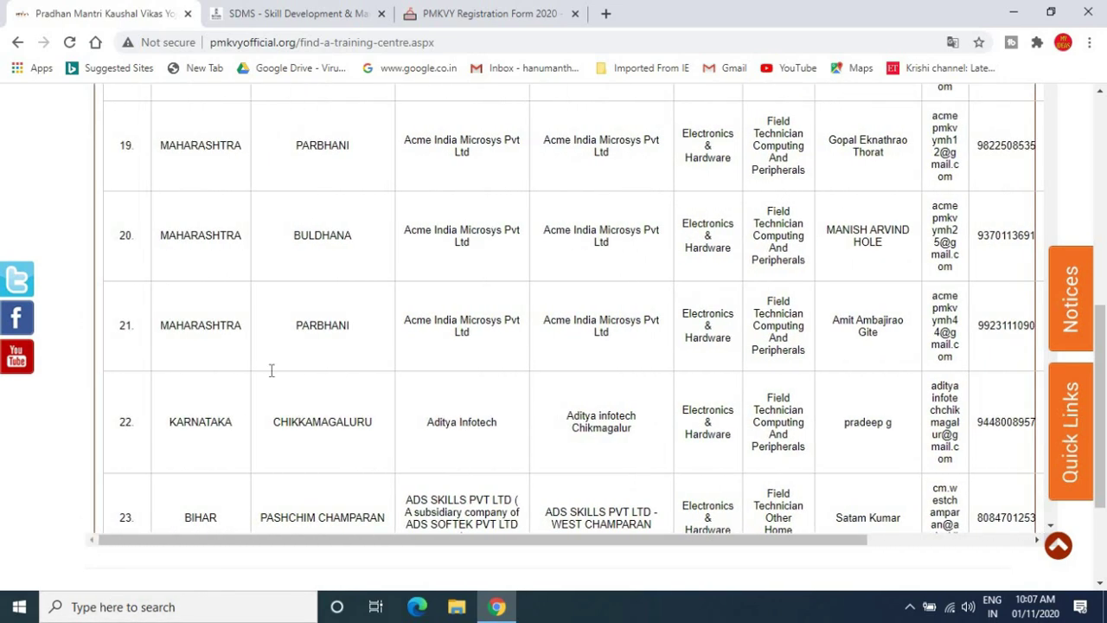
drag(1101, 97, 1101, 97)
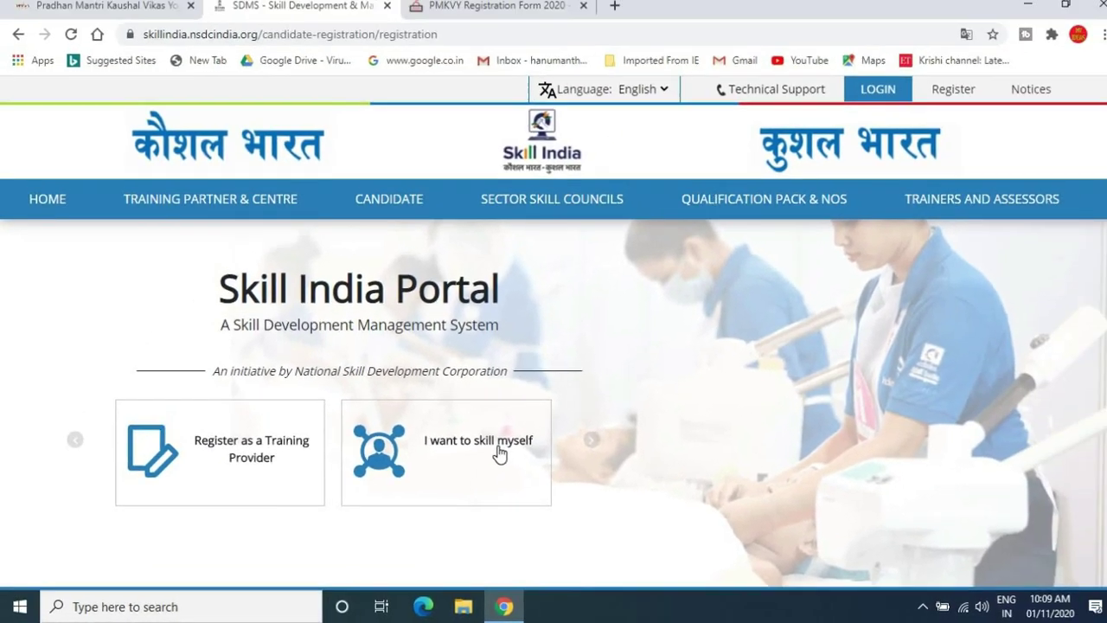
Open the "I want to skill myself" candidate registration form and view its name prefix options and date of birth calendar.
click(725, 378)
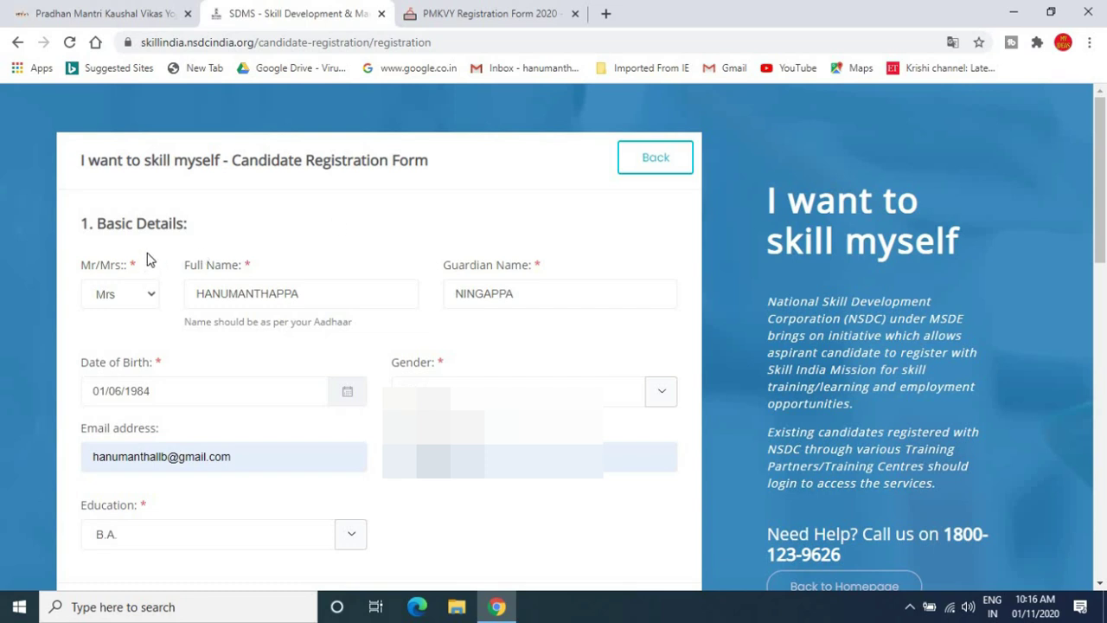
click(144, 302)
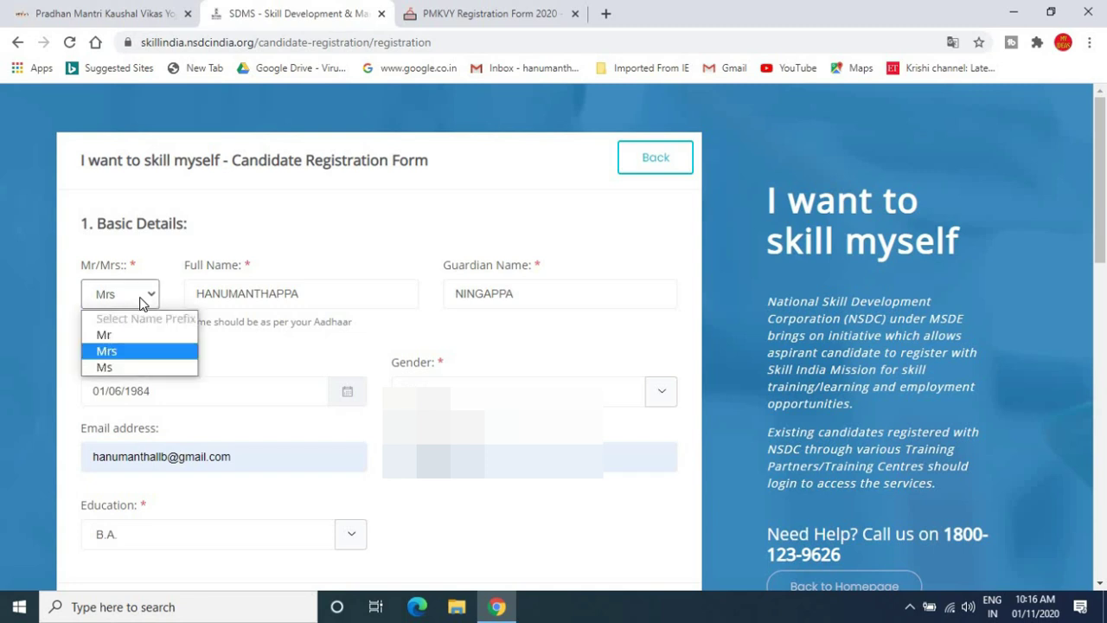
click(144, 303)
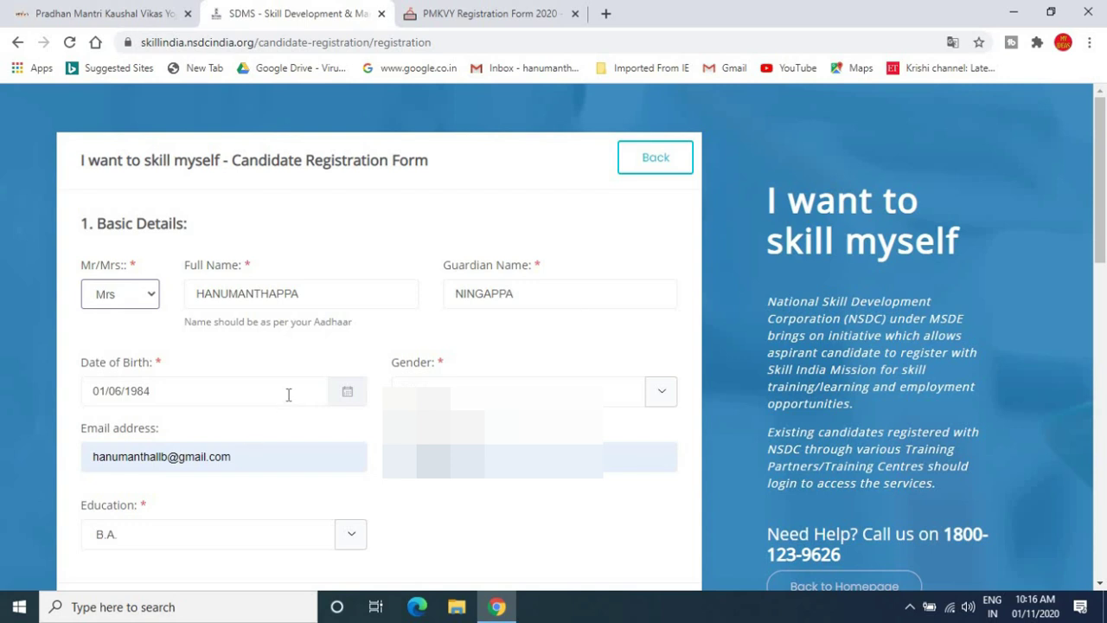
click(347, 394)
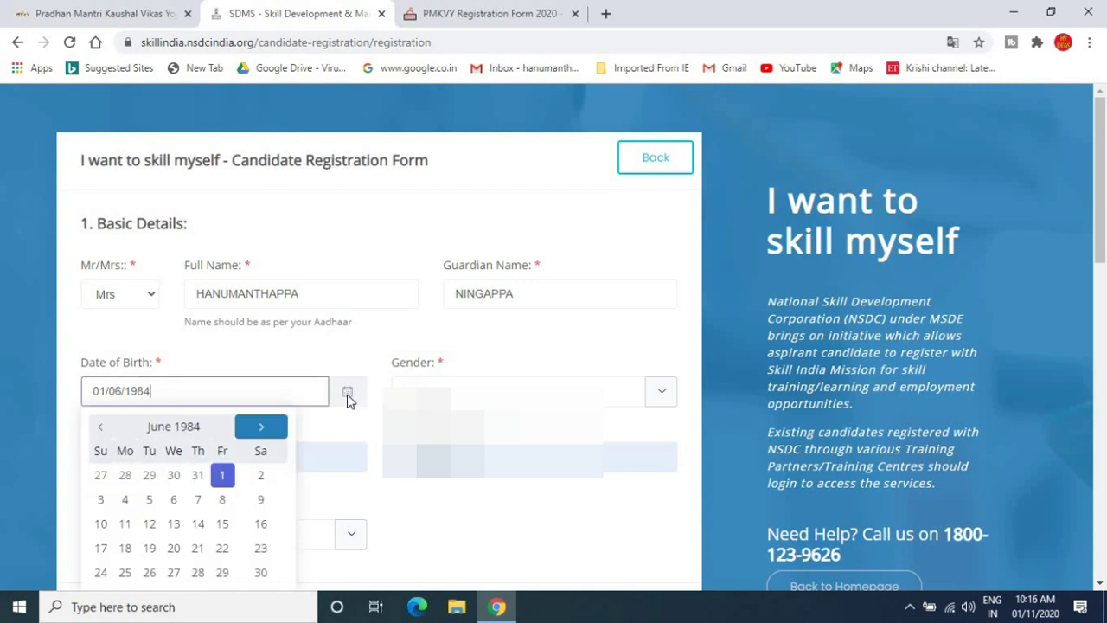
click(338, 353)
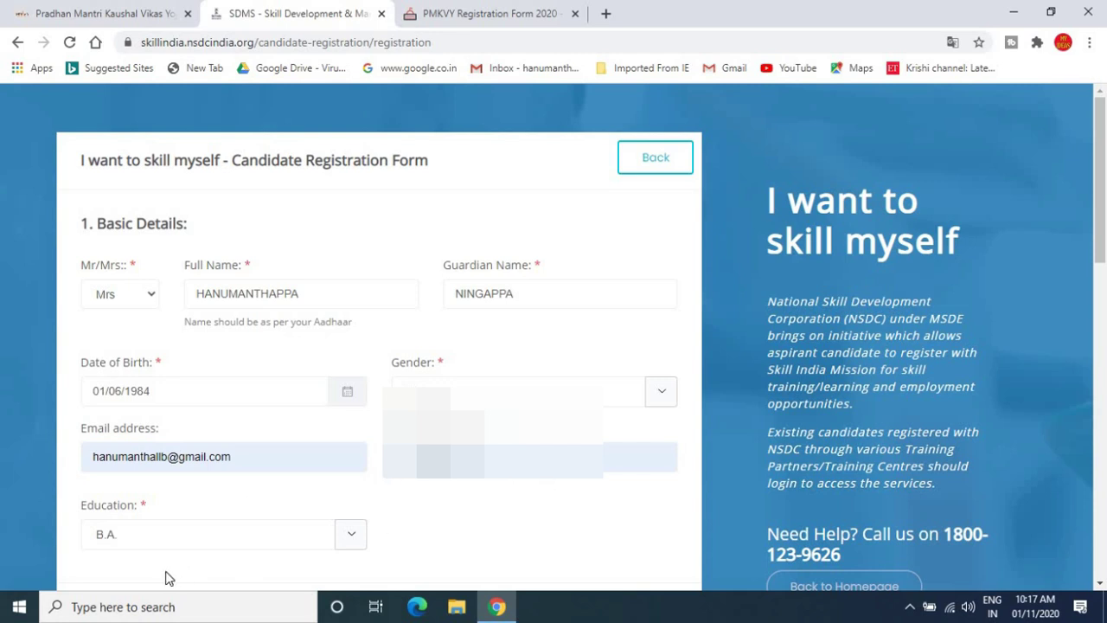
Examine the education options and look over the location, preferences, associated program and interest sections of the registration form.
click(247, 538)
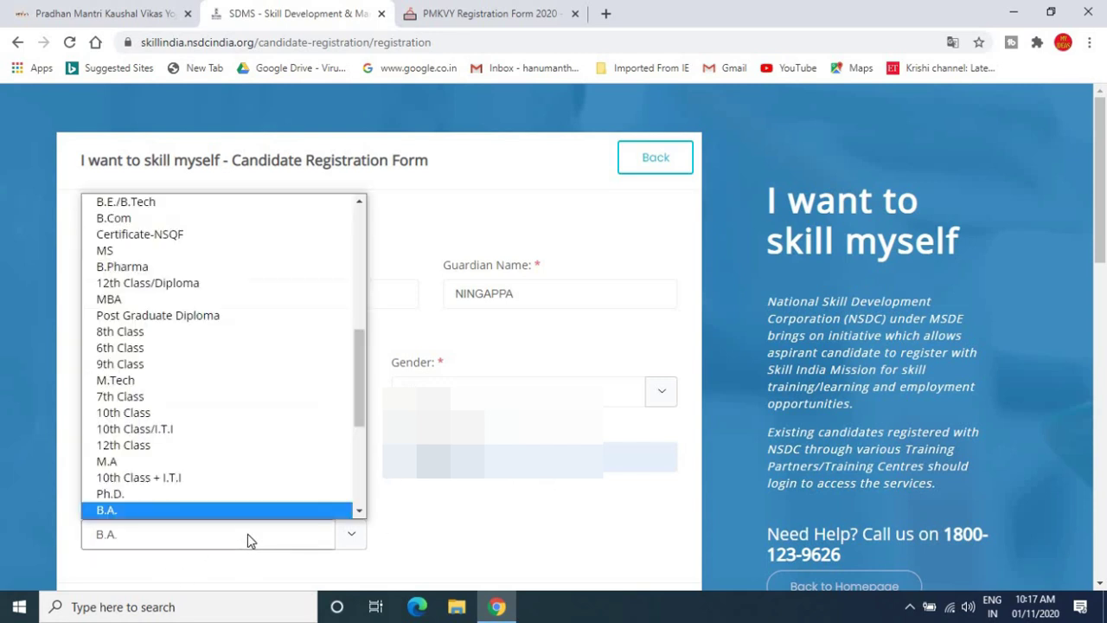
drag(361, 514, 361, 516)
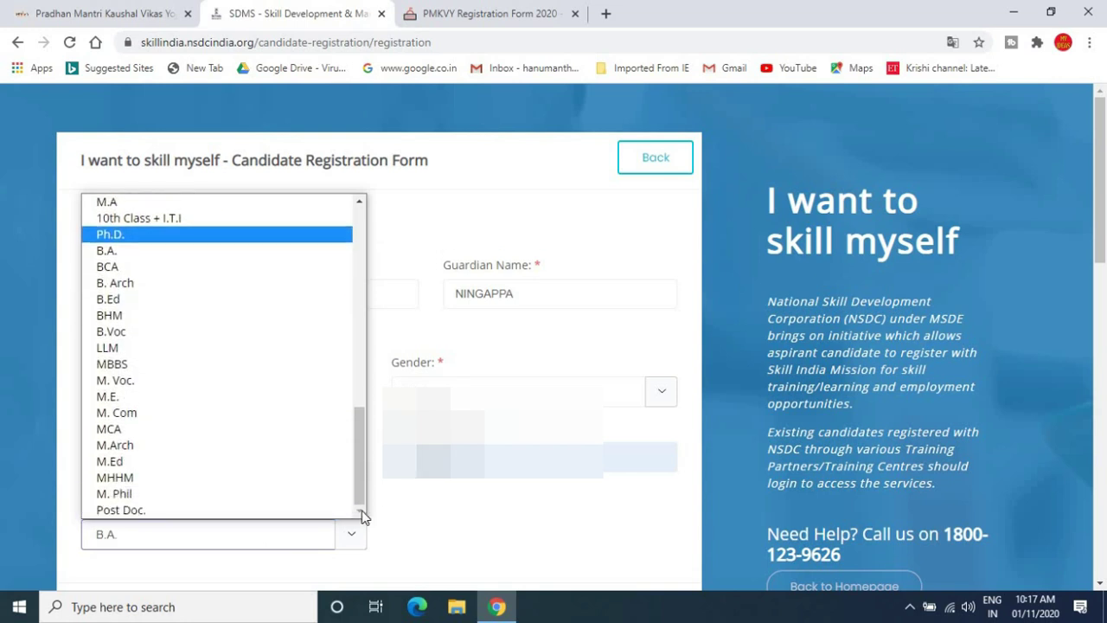
drag(360, 201, 361, 200)
scroll(502, 212, down, 4)
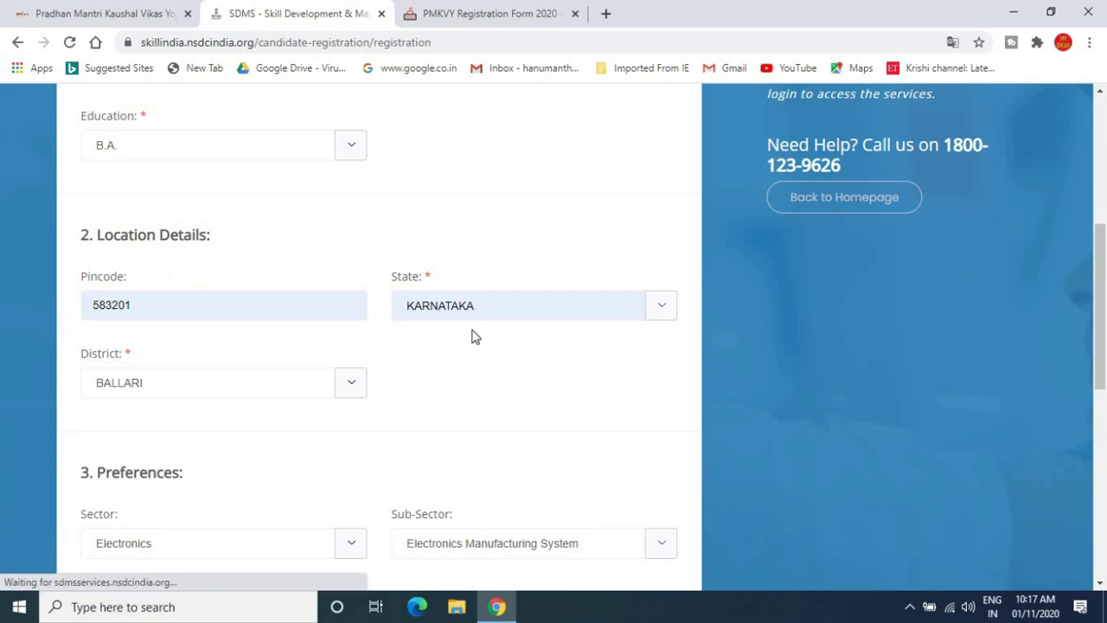
scroll(474, 336, down, 8)
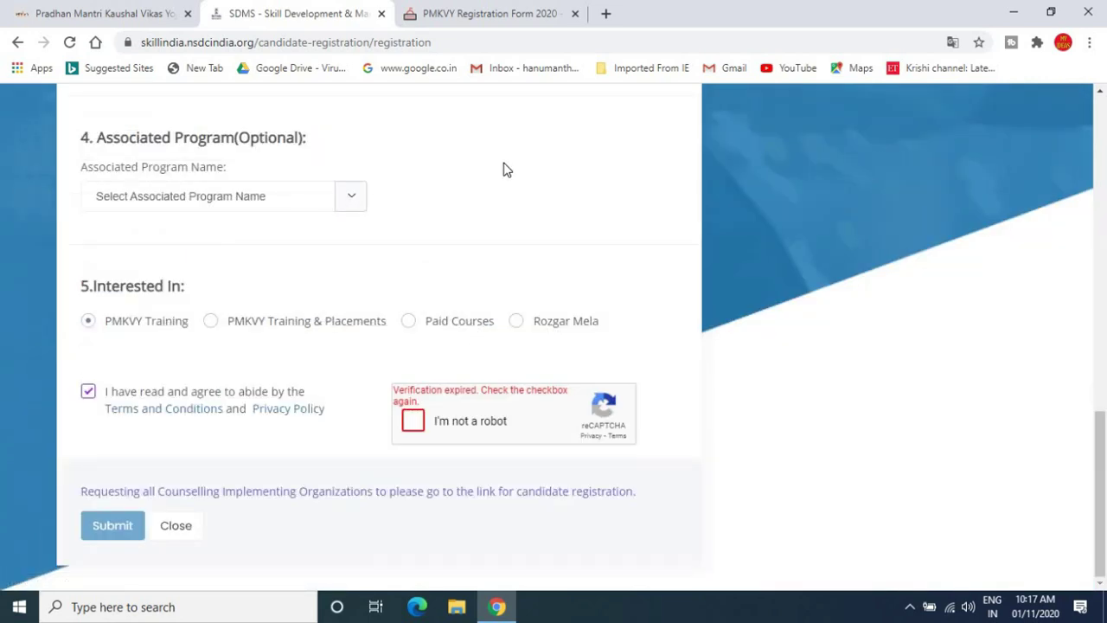
scroll(174, 251, up, 4)
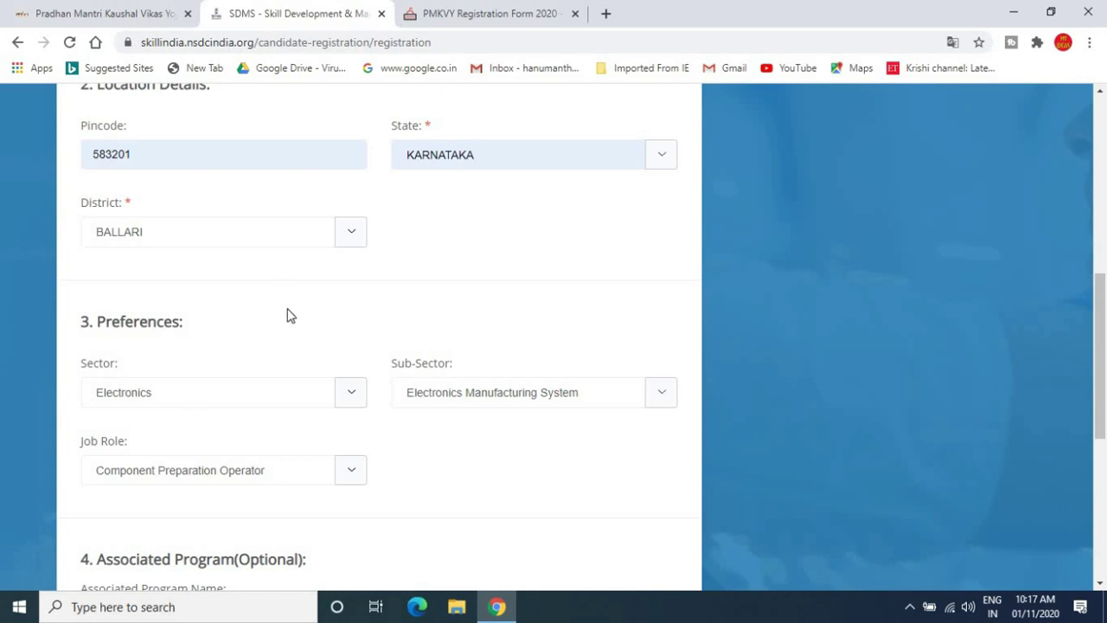
Examine the sector, sub-sector and job role choices in the form's Preferences section.
click(218, 404)
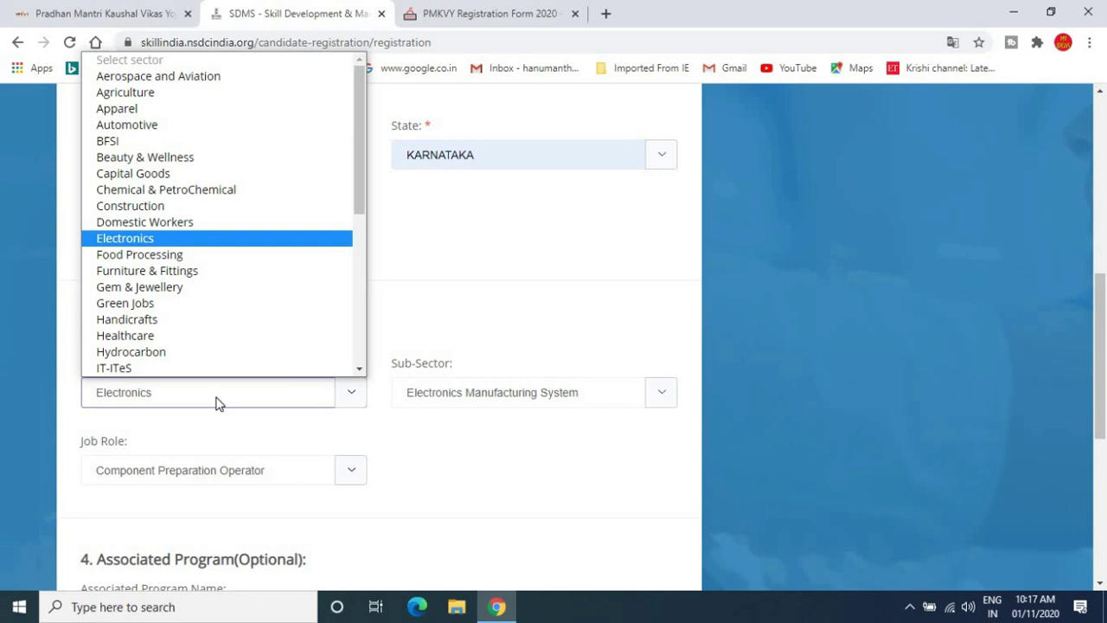
click(218, 403)
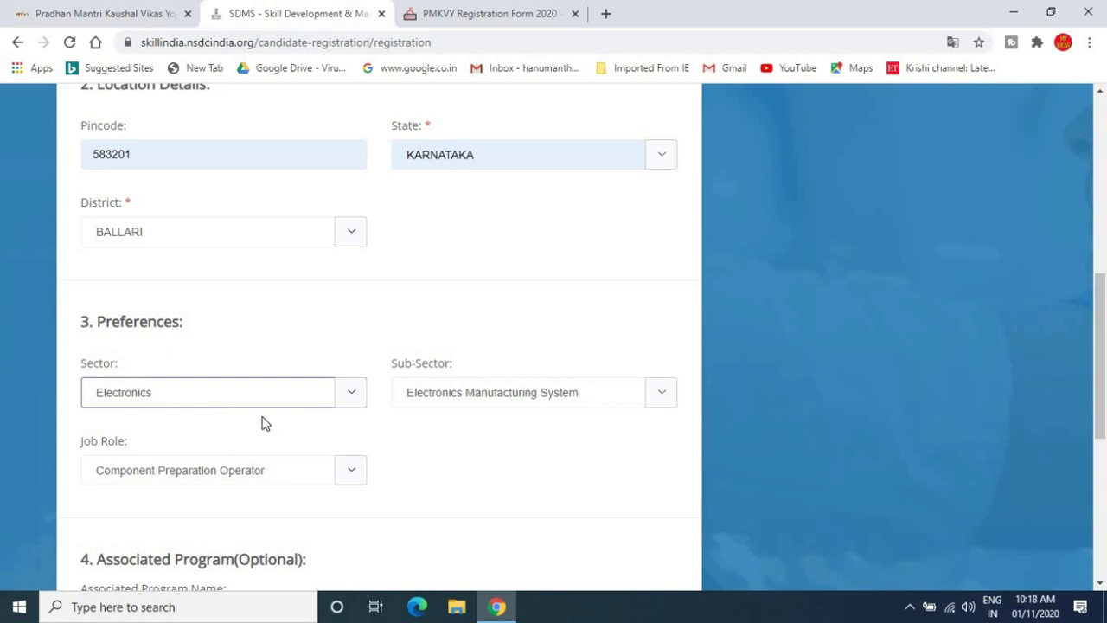
click(608, 397)
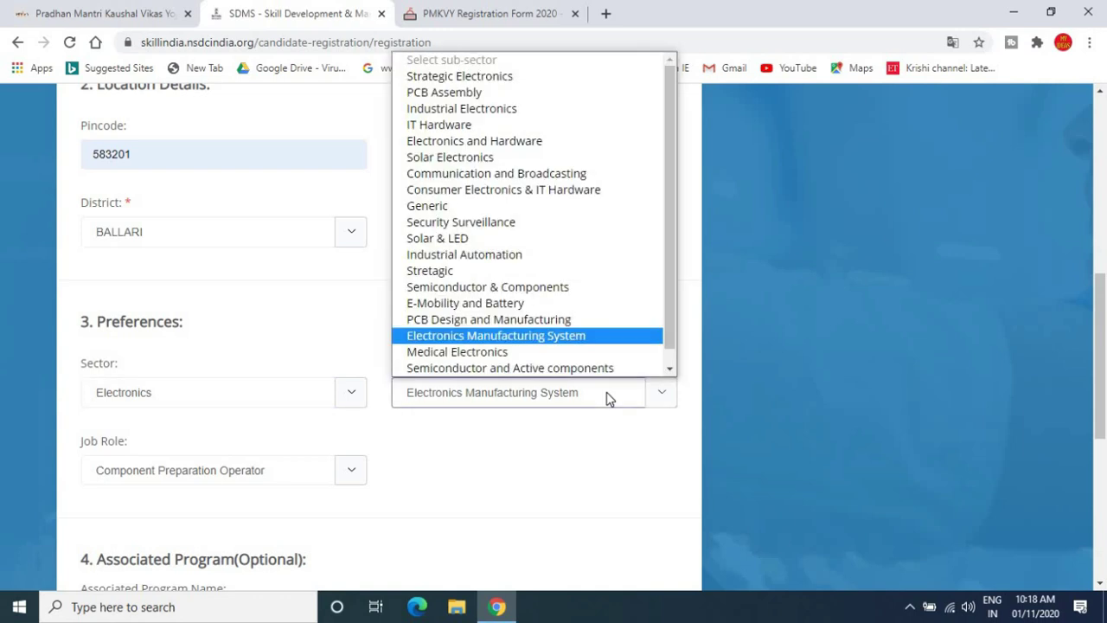
click(567, 444)
click(297, 479)
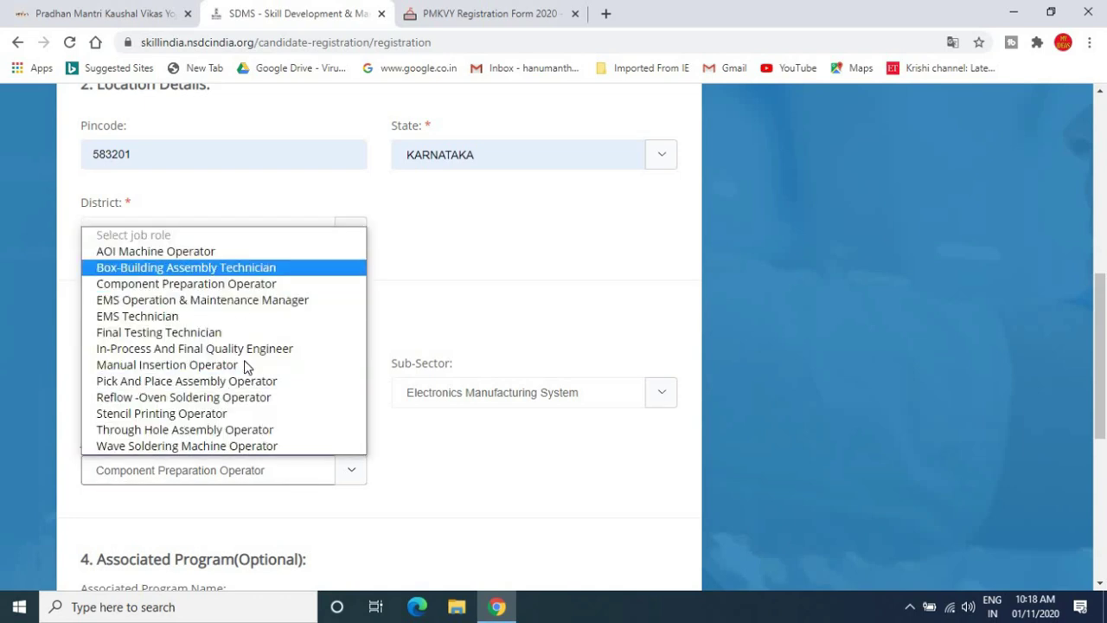
click(516, 483)
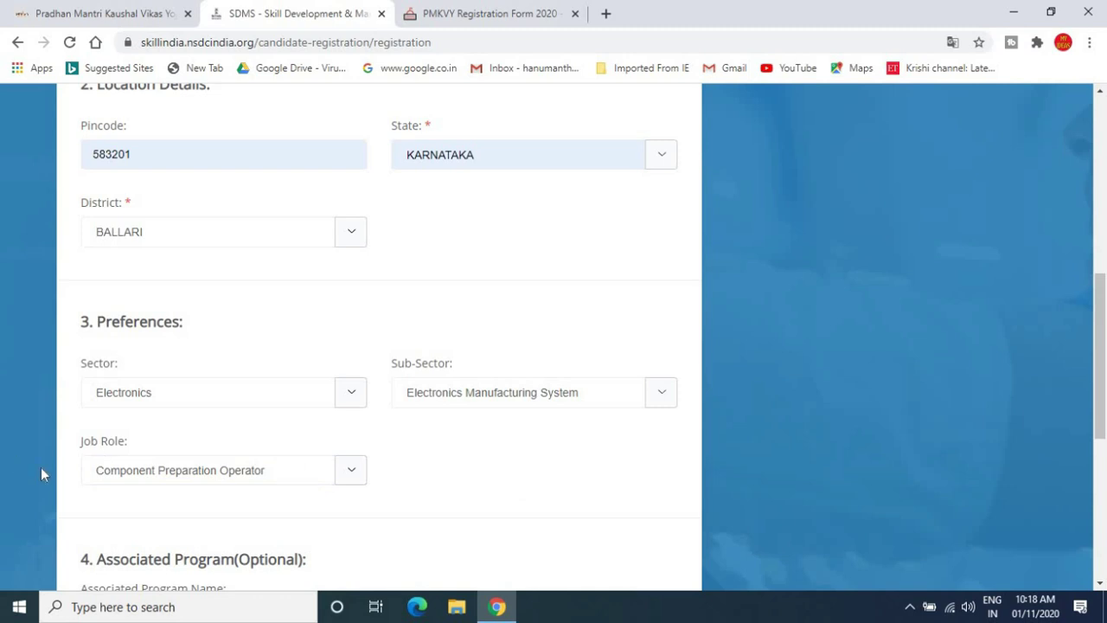
Complete the "I'm not a robot" check at the end of the registration form and look back over the filled-in sections.
scroll(41, 469, down, 3)
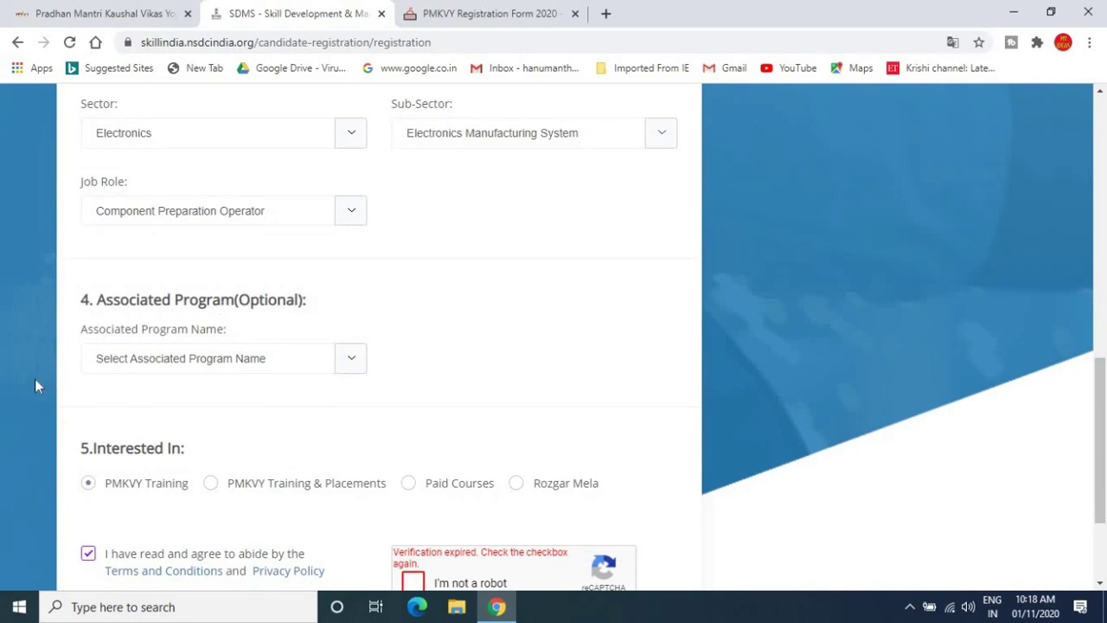
scroll(35, 384, down, 2)
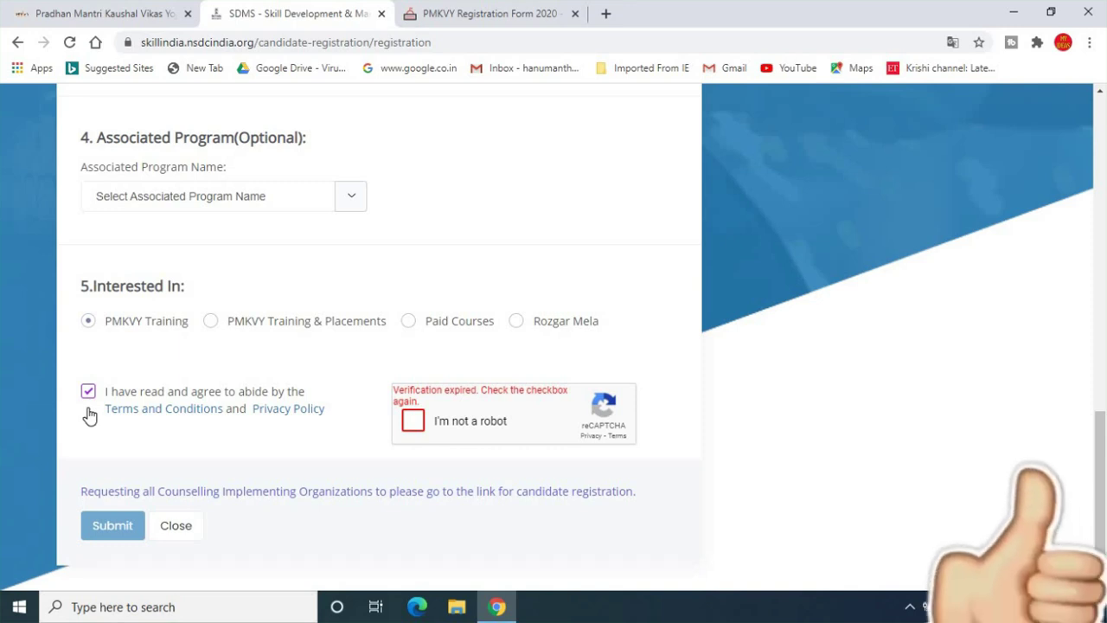
click(408, 422)
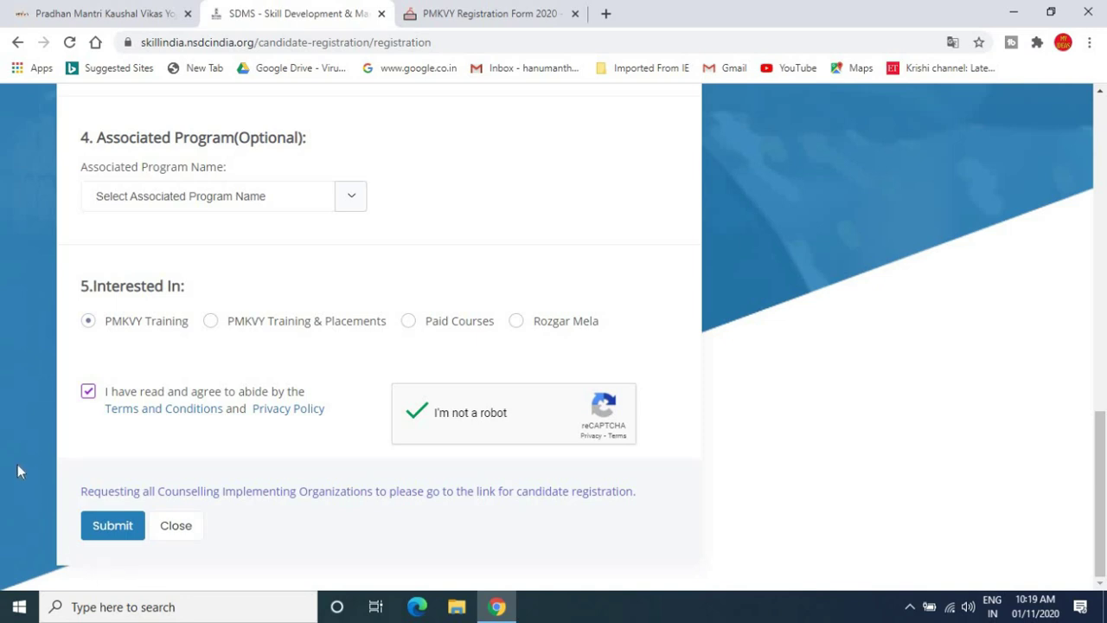
scroll(18, 465, up, 2)
scroll(18, 472, up, 9)
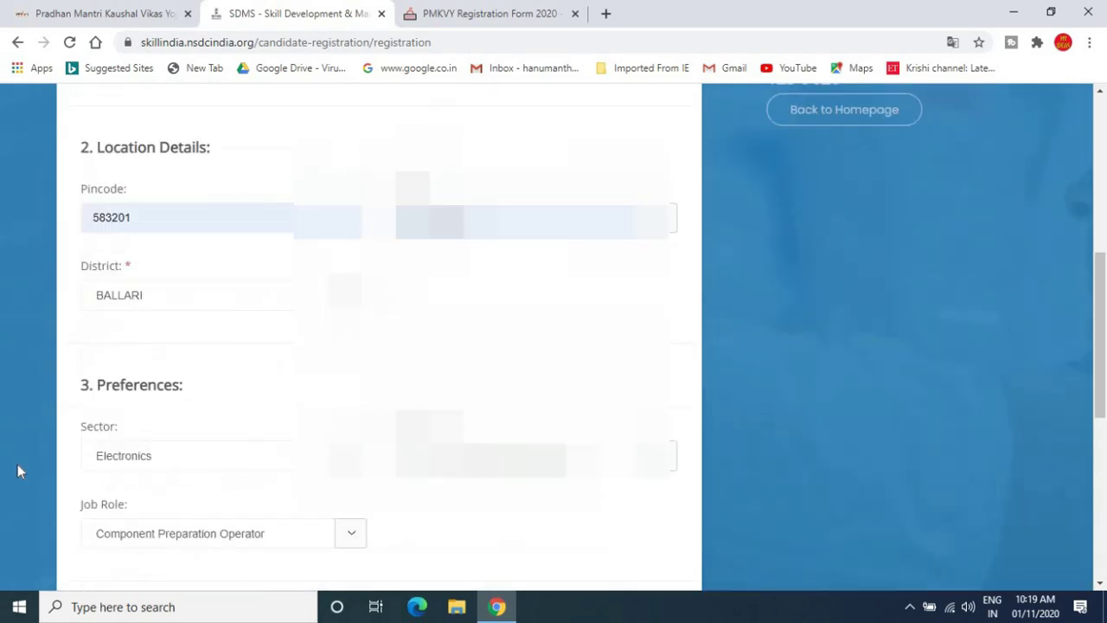